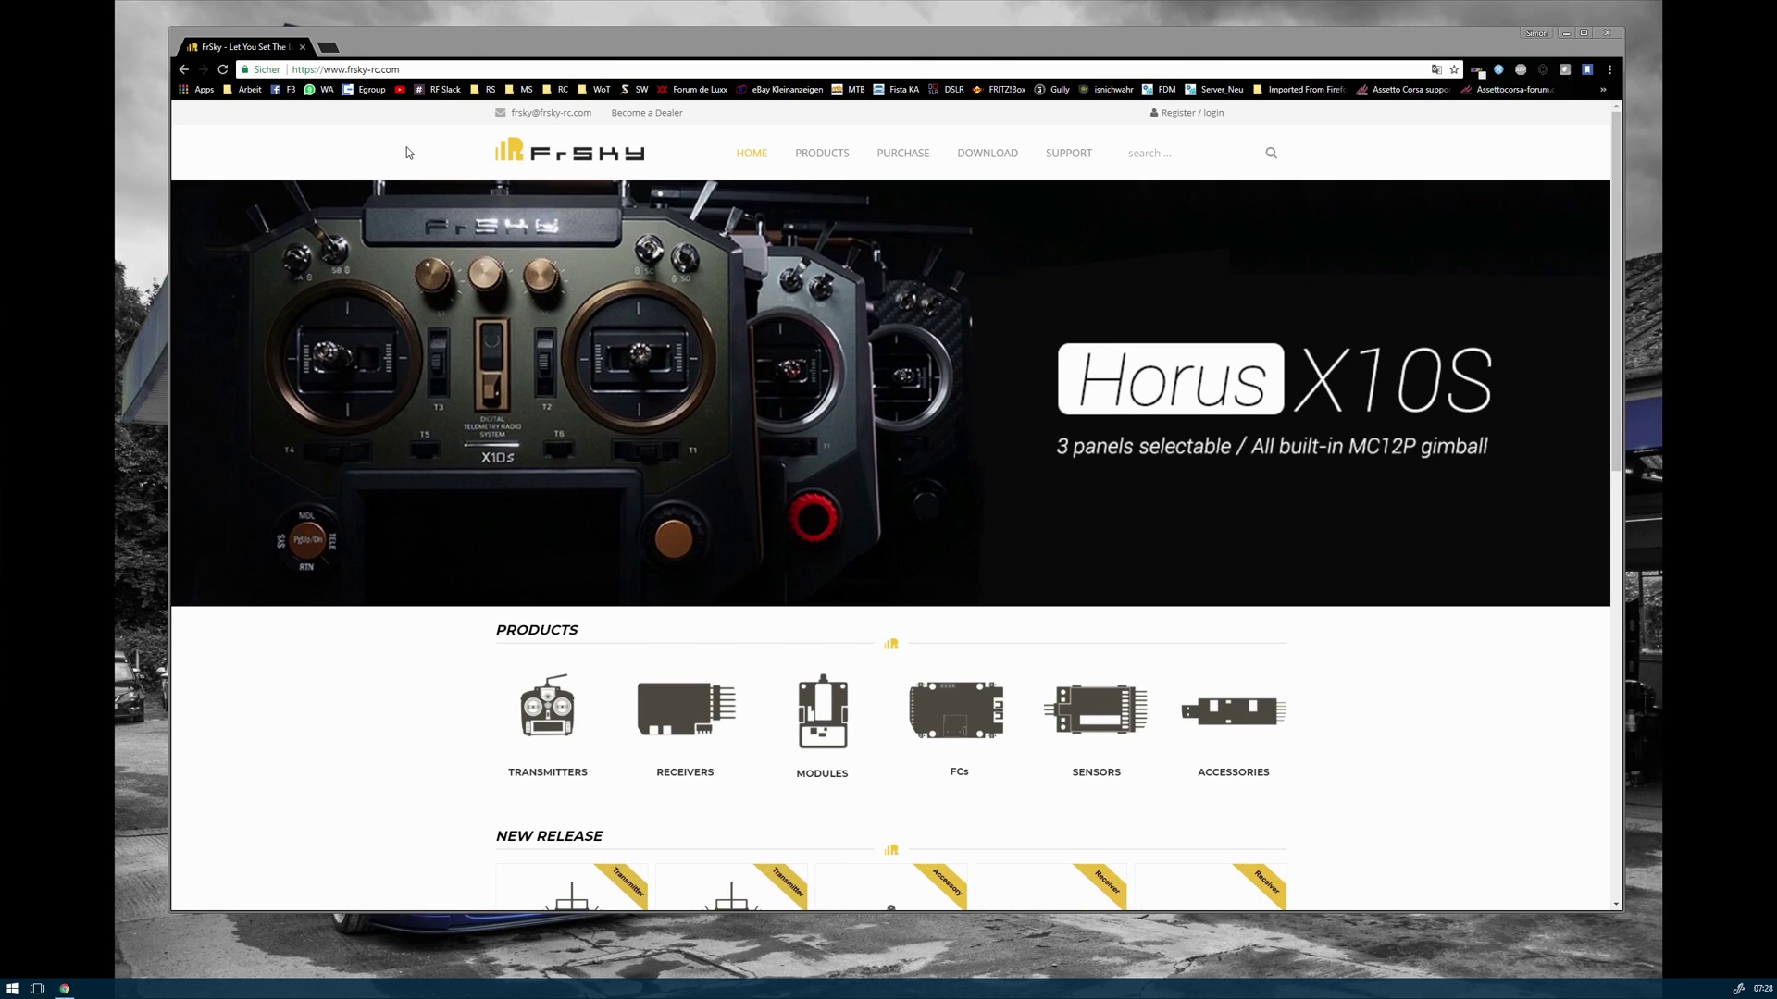
Navigate to the R-XSR download page via Receivers > X SERIES
click(674, 717)
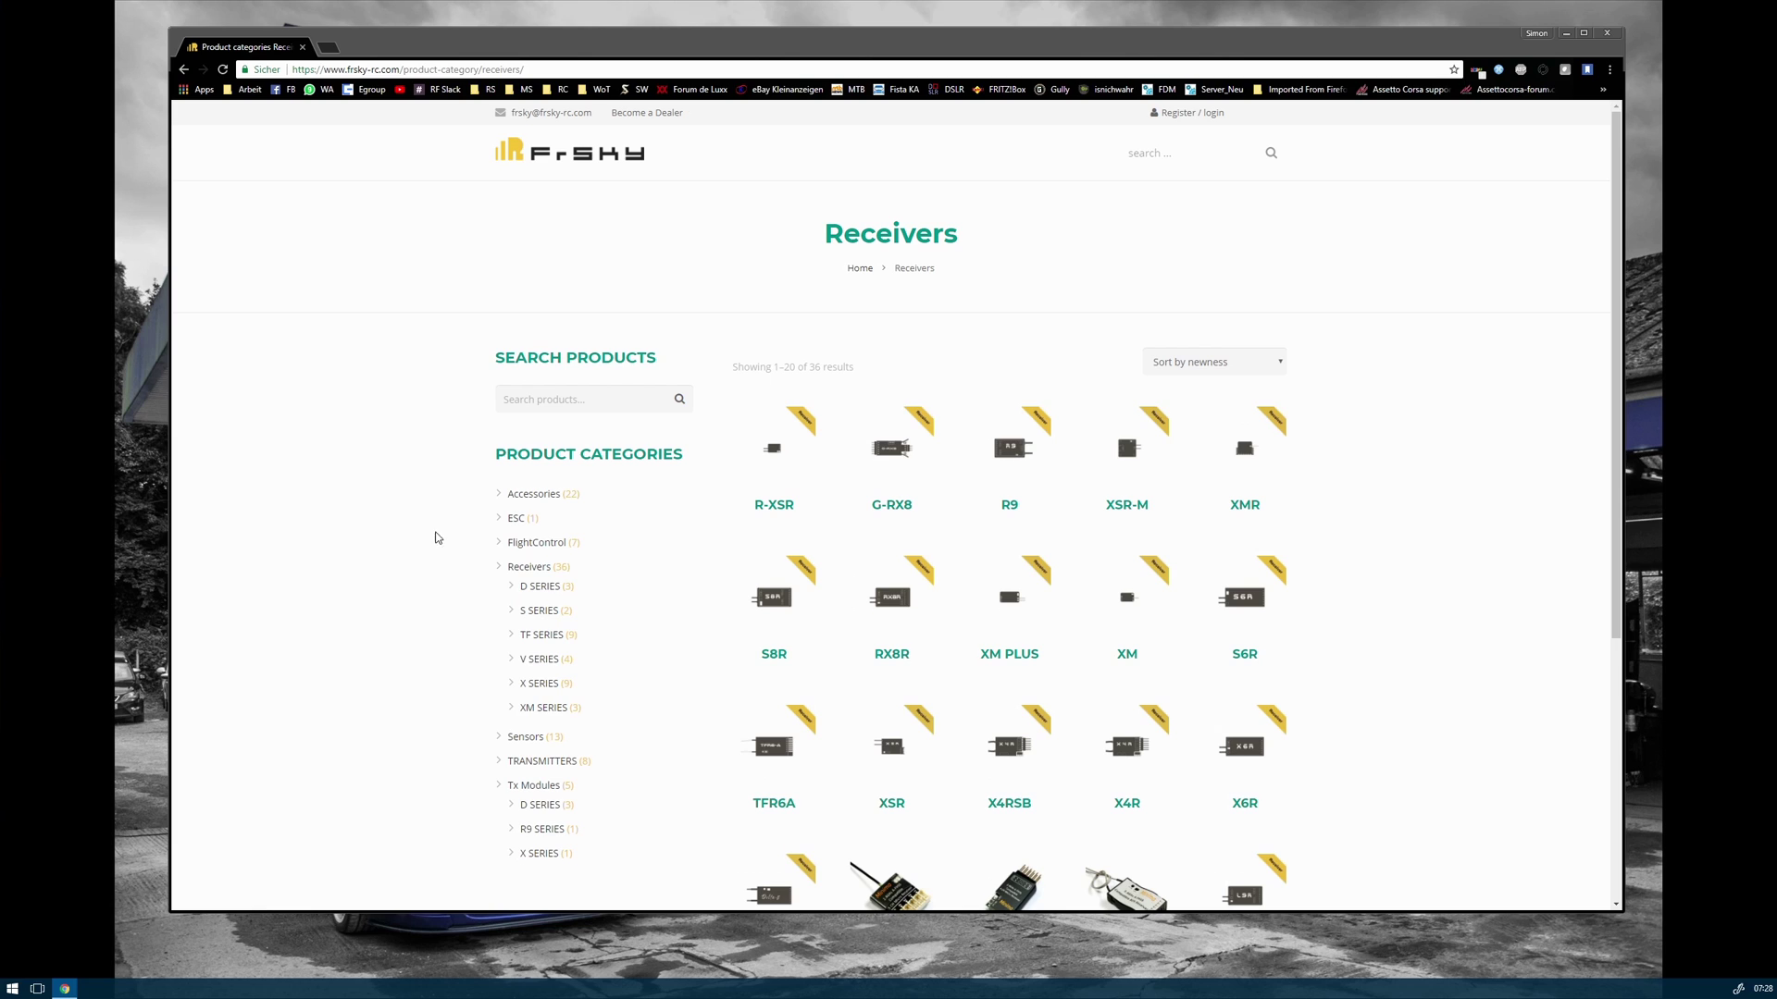
click(544, 688)
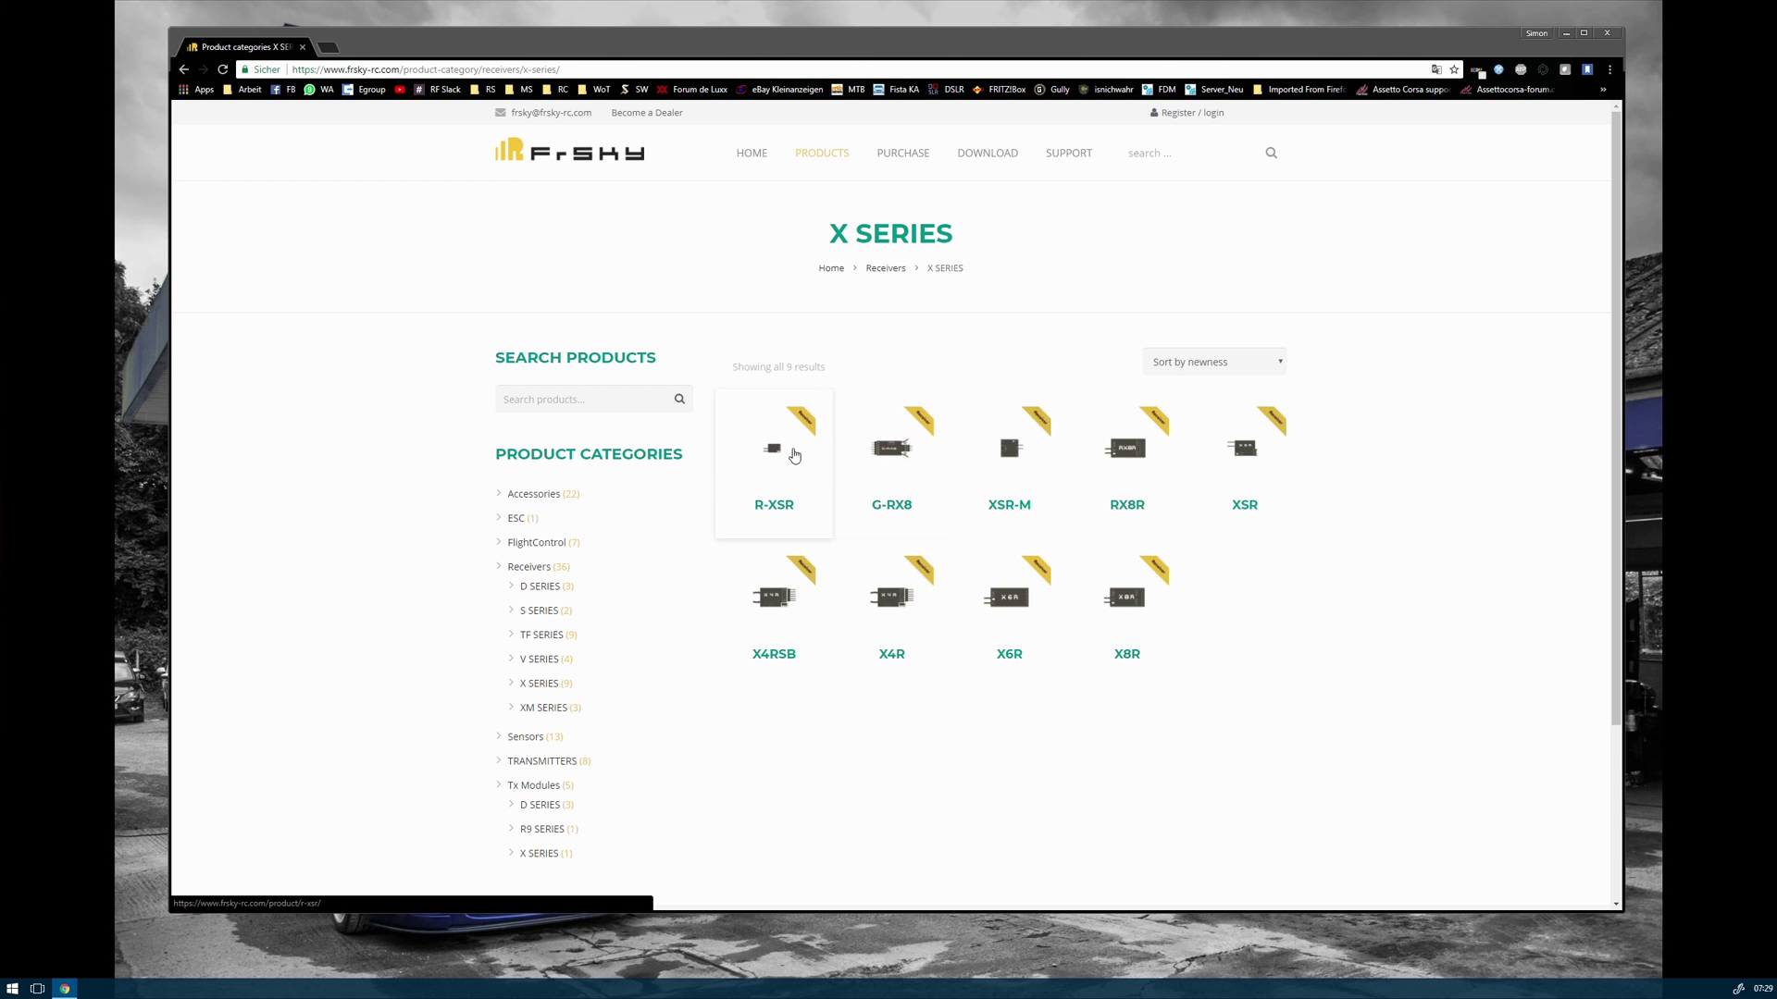
click(762, 475)
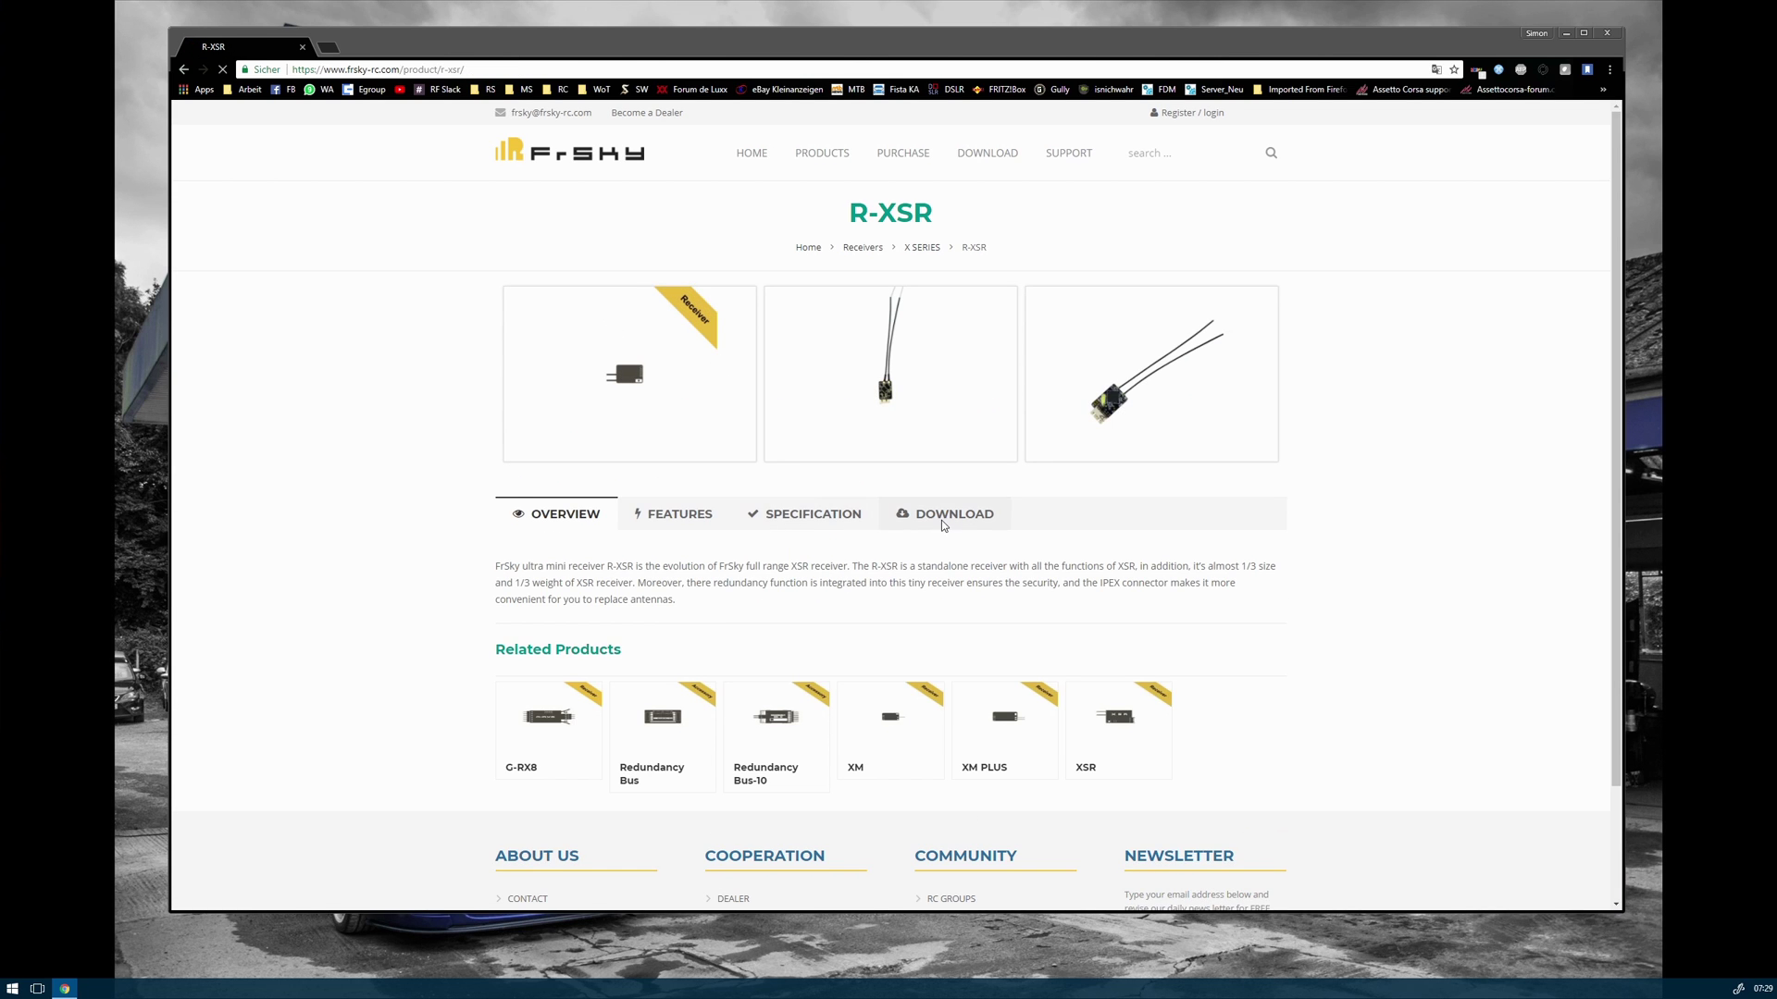
click(942, 513)
click(861, 607)
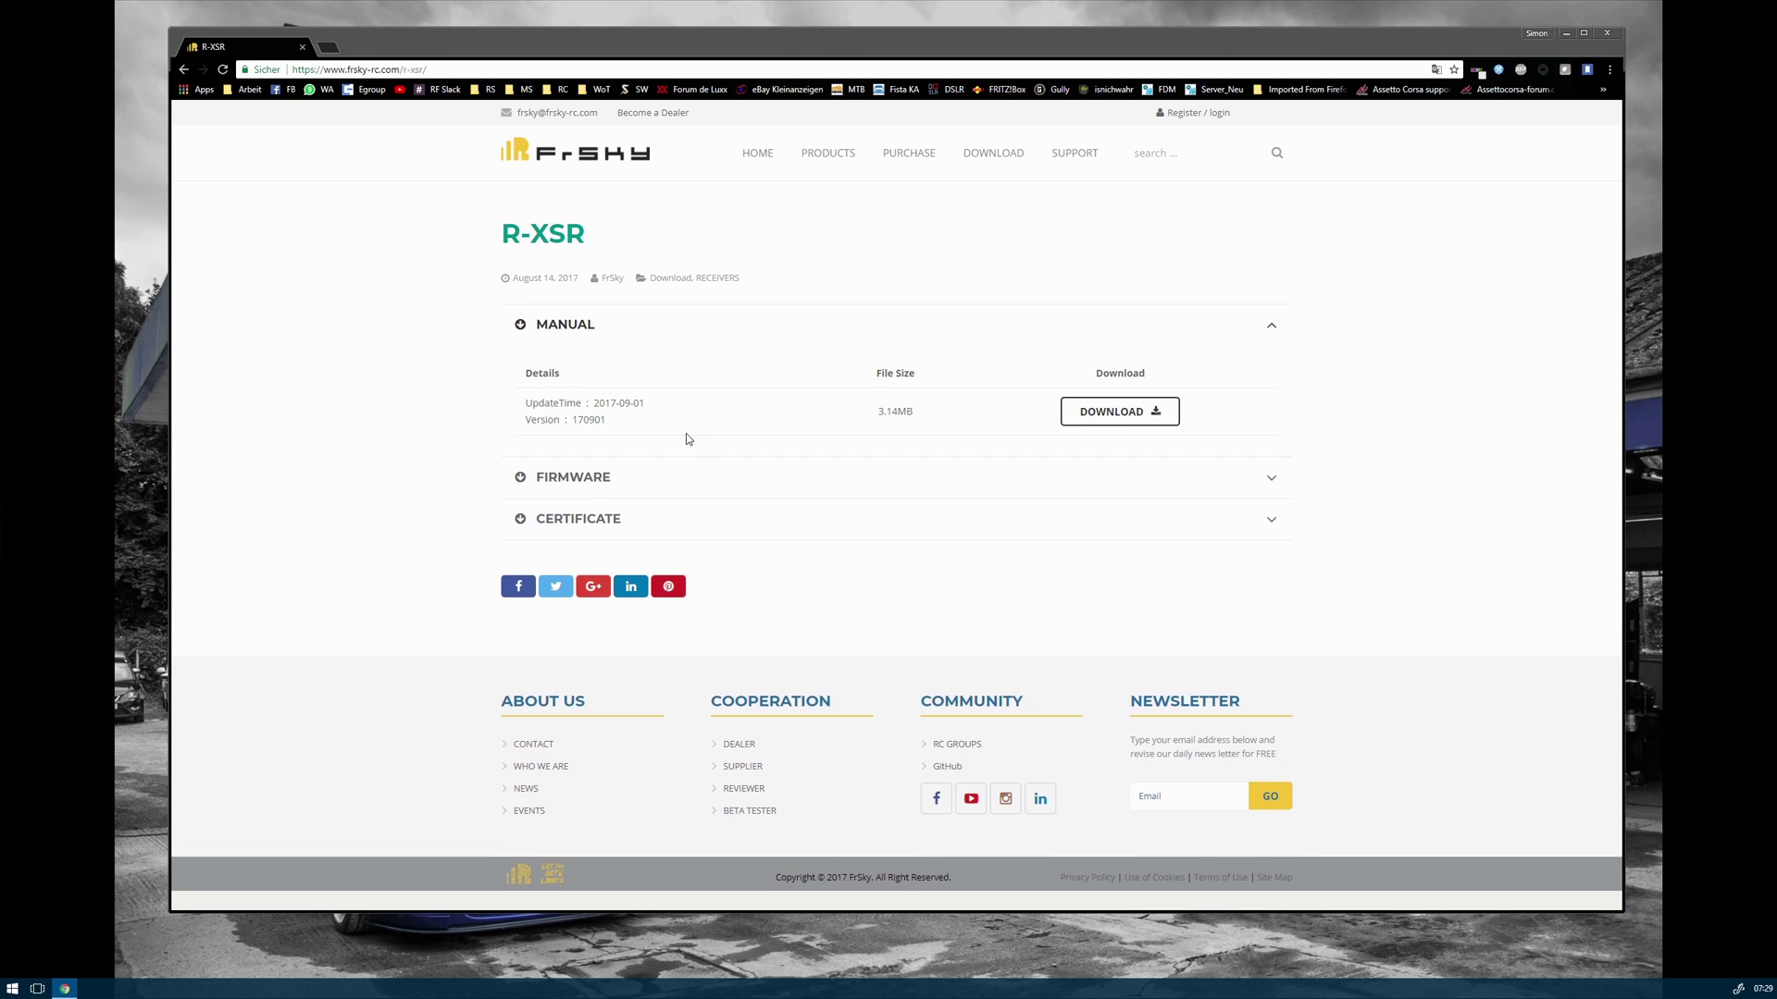
Download the 2017-11-09 R-XSR firmware 171103, which fixes LBT binding, and open the zip
click(579, 478)
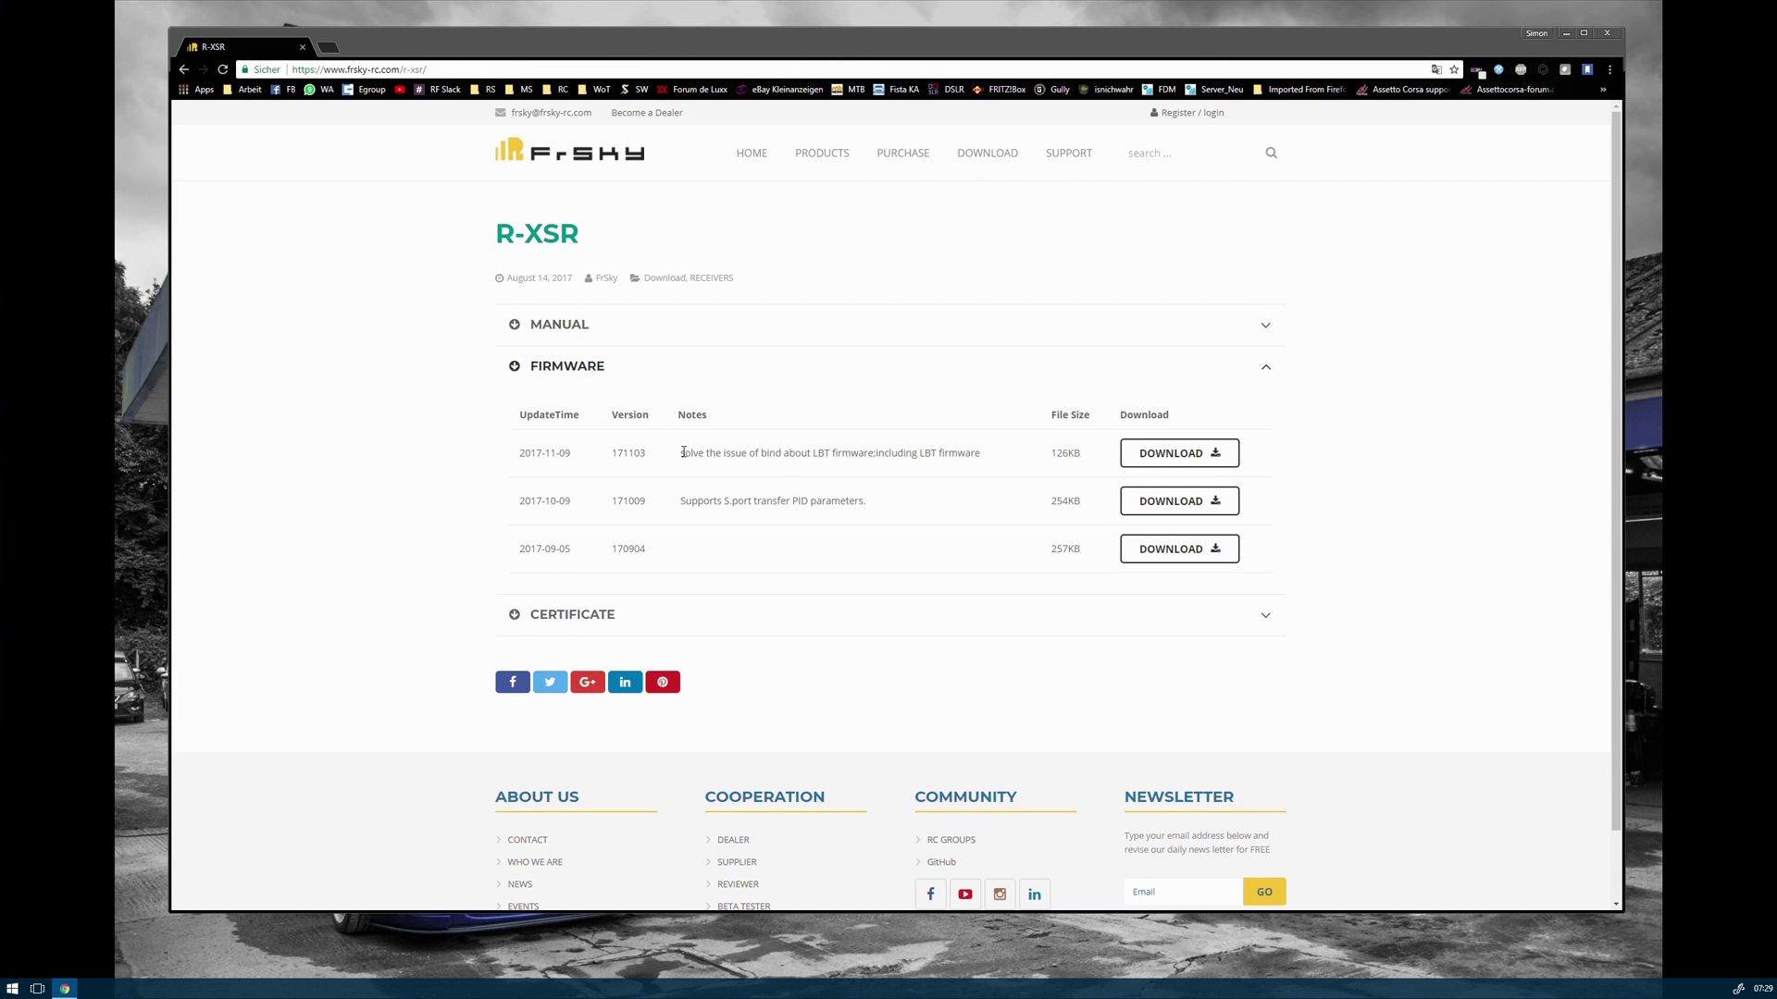
drag(682, 453, 830, 454)
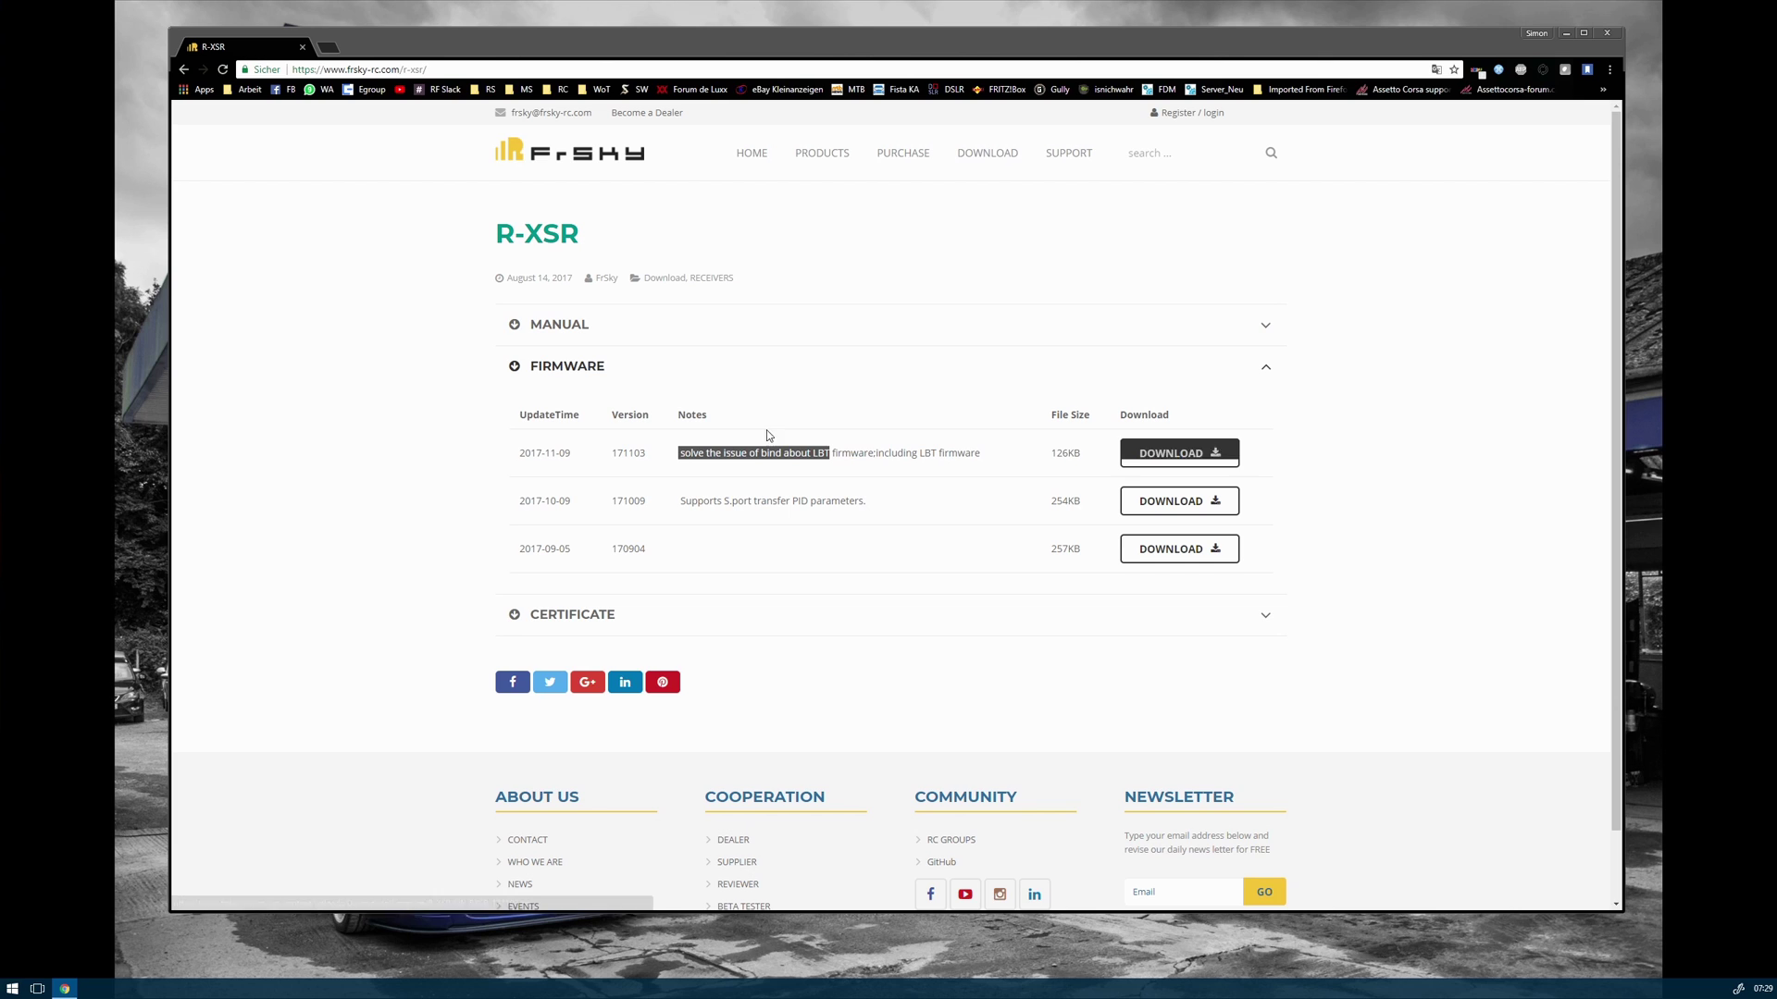
click(1170, 453)
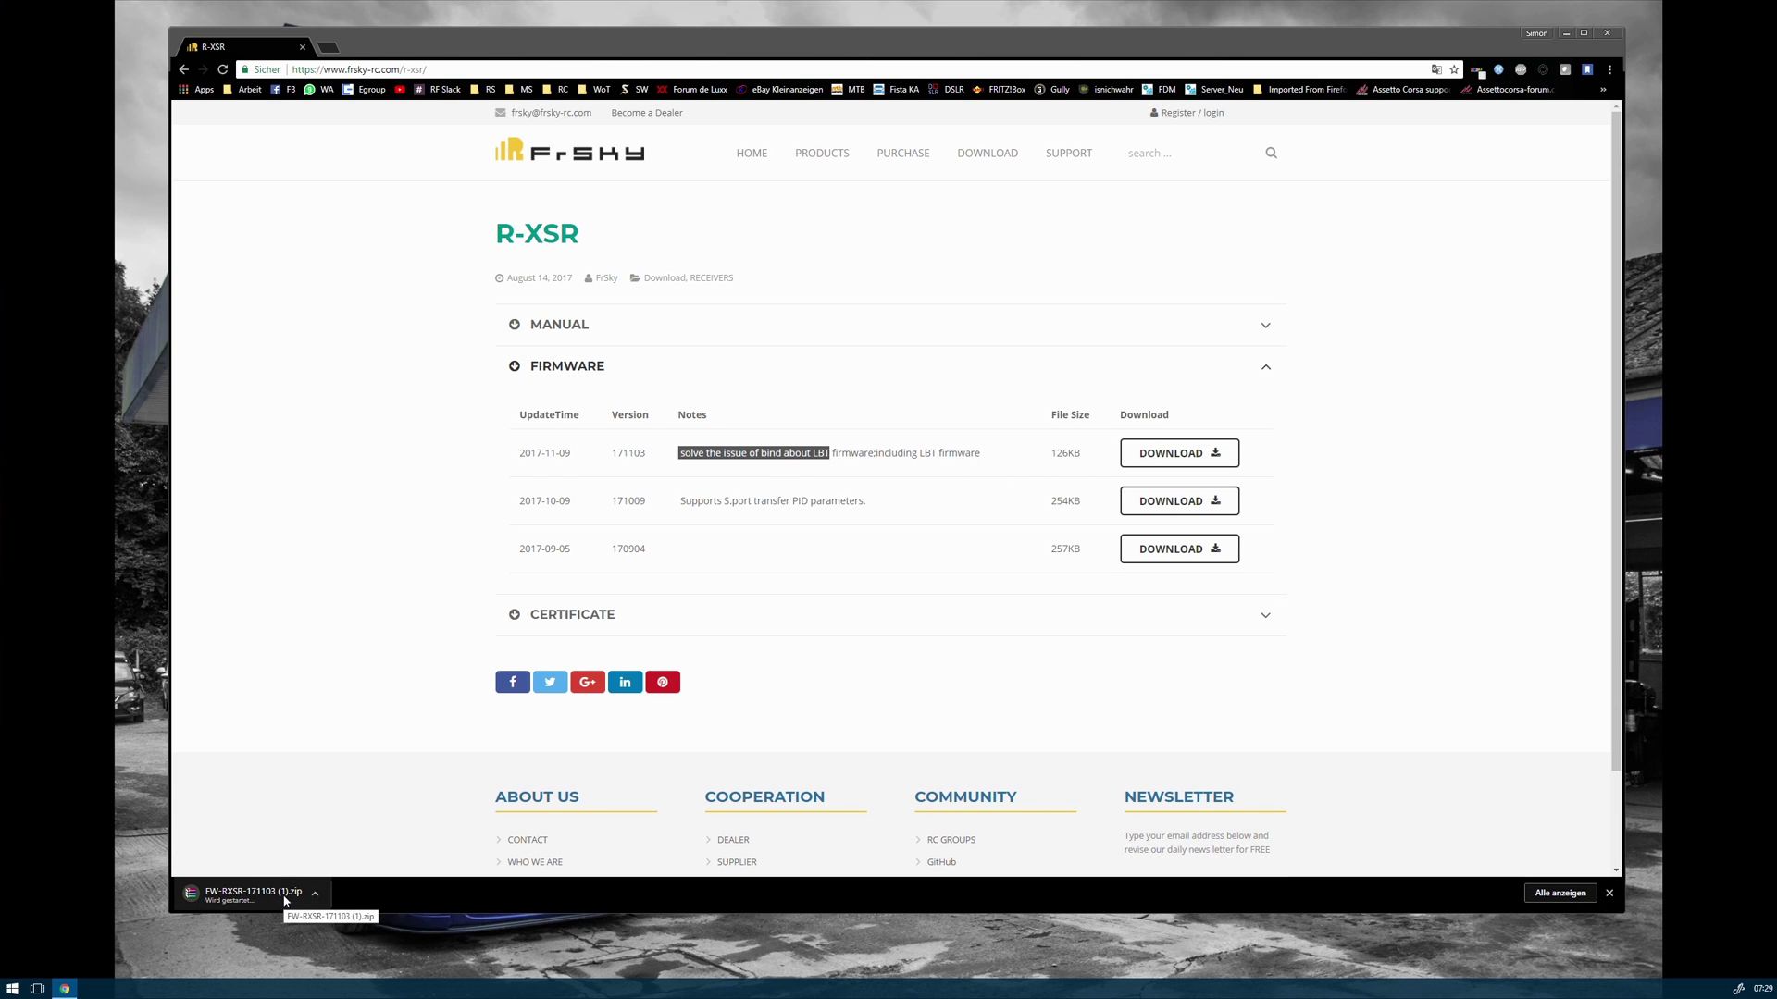
click(284, 899)
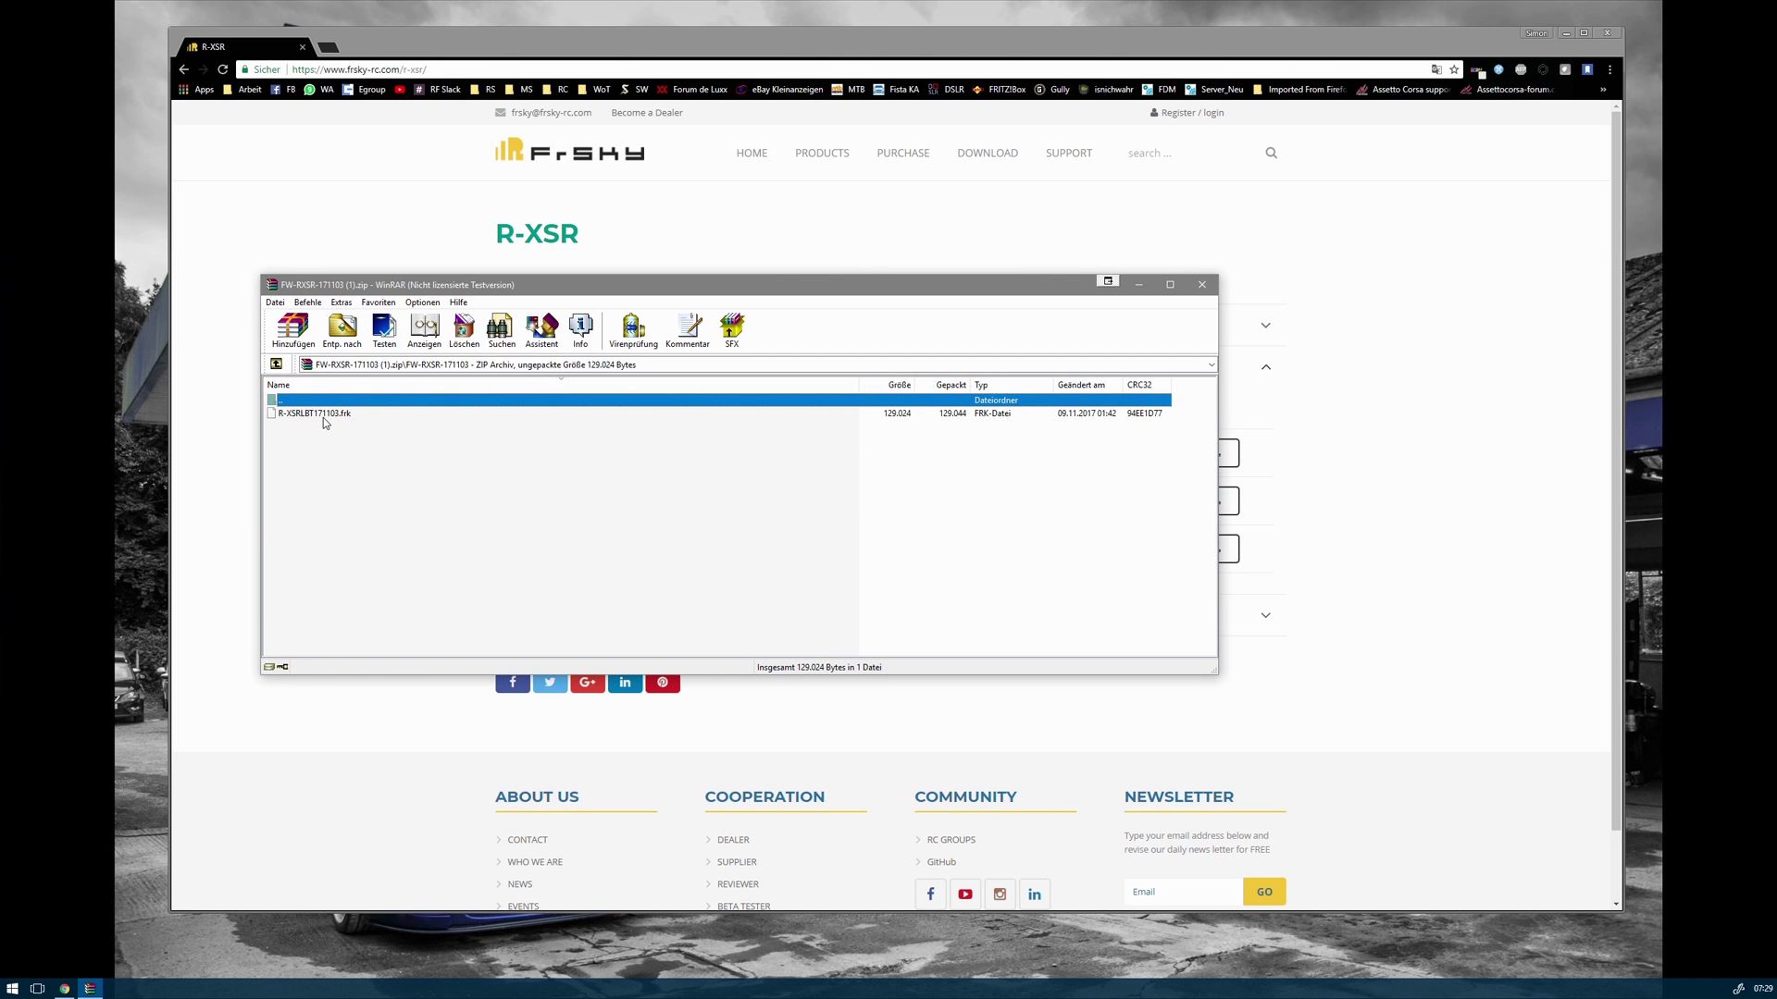
Extract R-XSRLBT171103.frk to the desktop and close the WinRAR window
drag(323, 418, 63, 425)
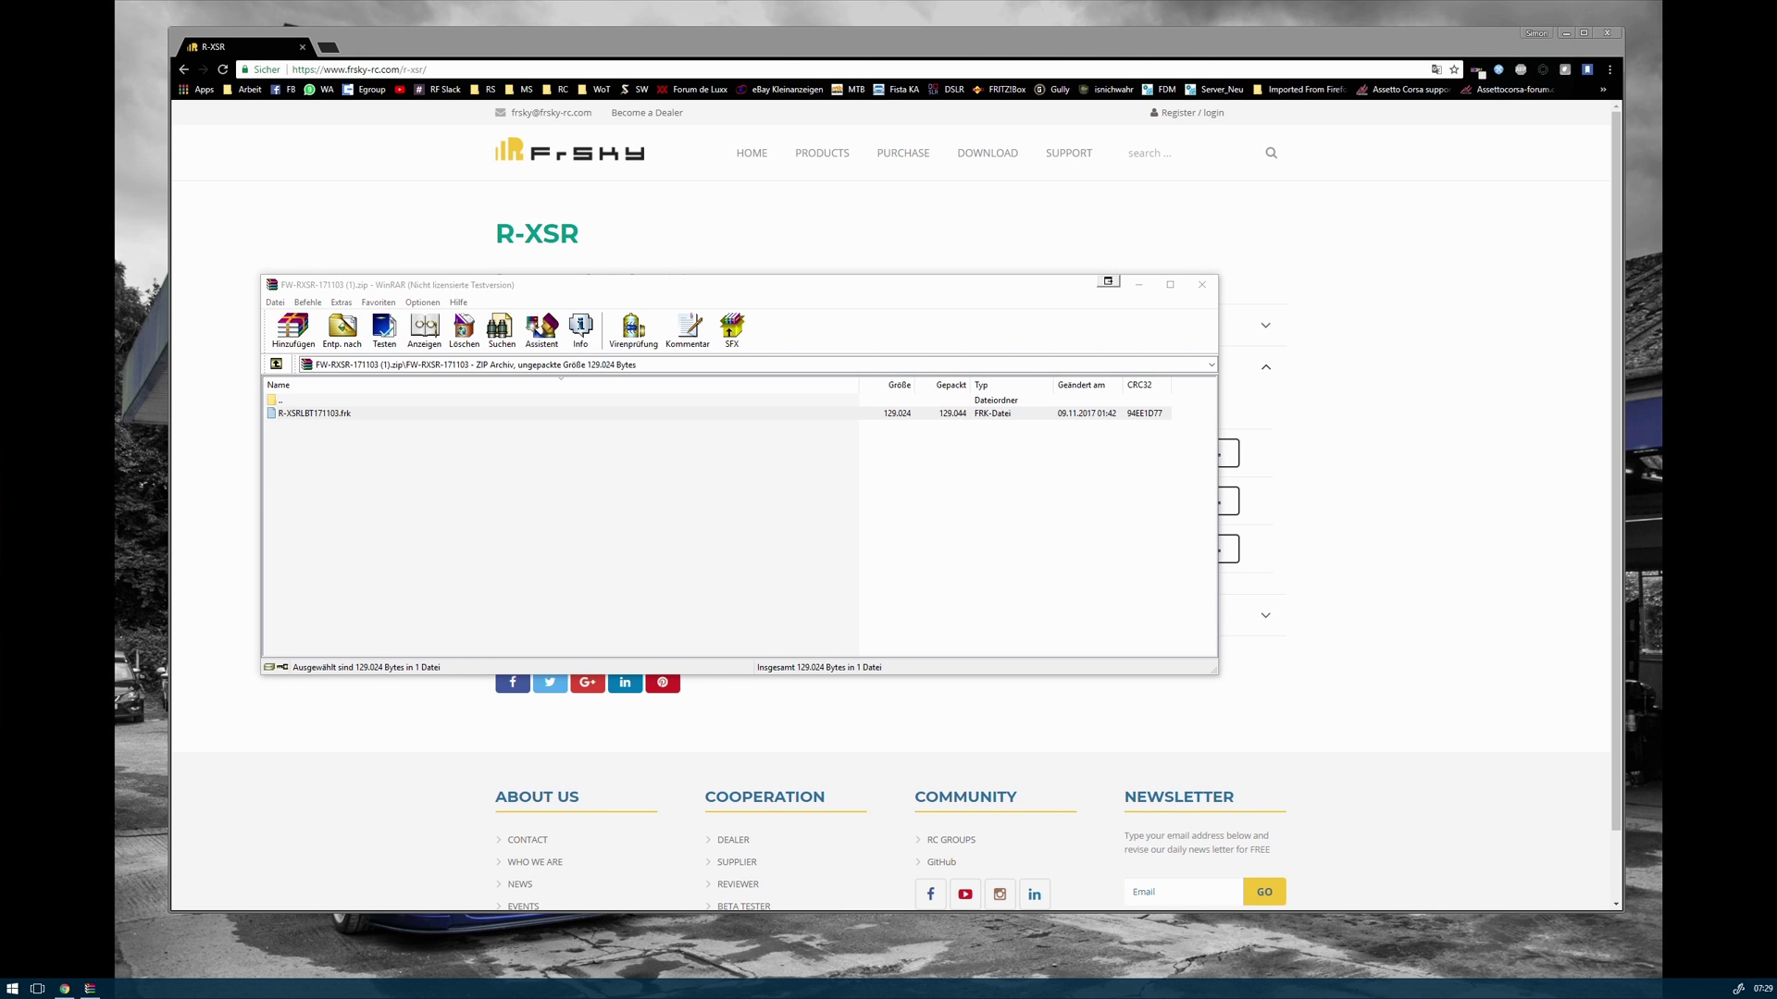
click(1202, 285)
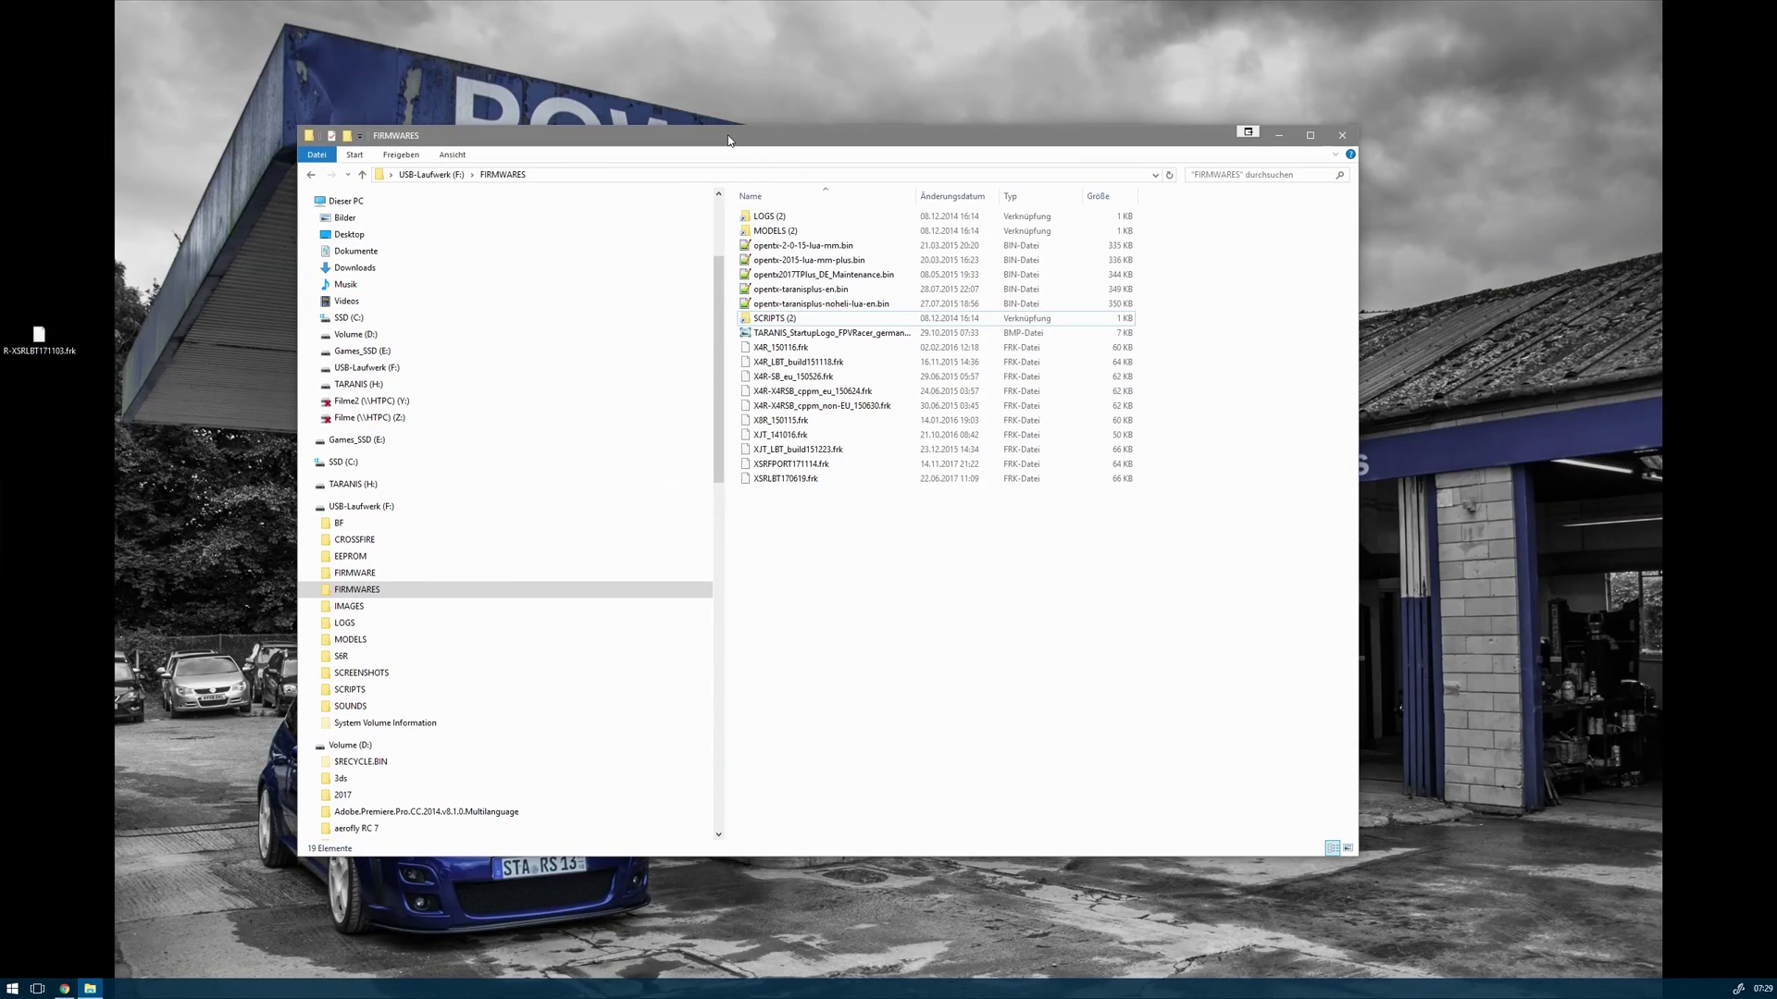
Open FIRMWARES on USB-Laufwerk (F:) and copy R-XSRLBT171103.frk into it
click(350, 507)
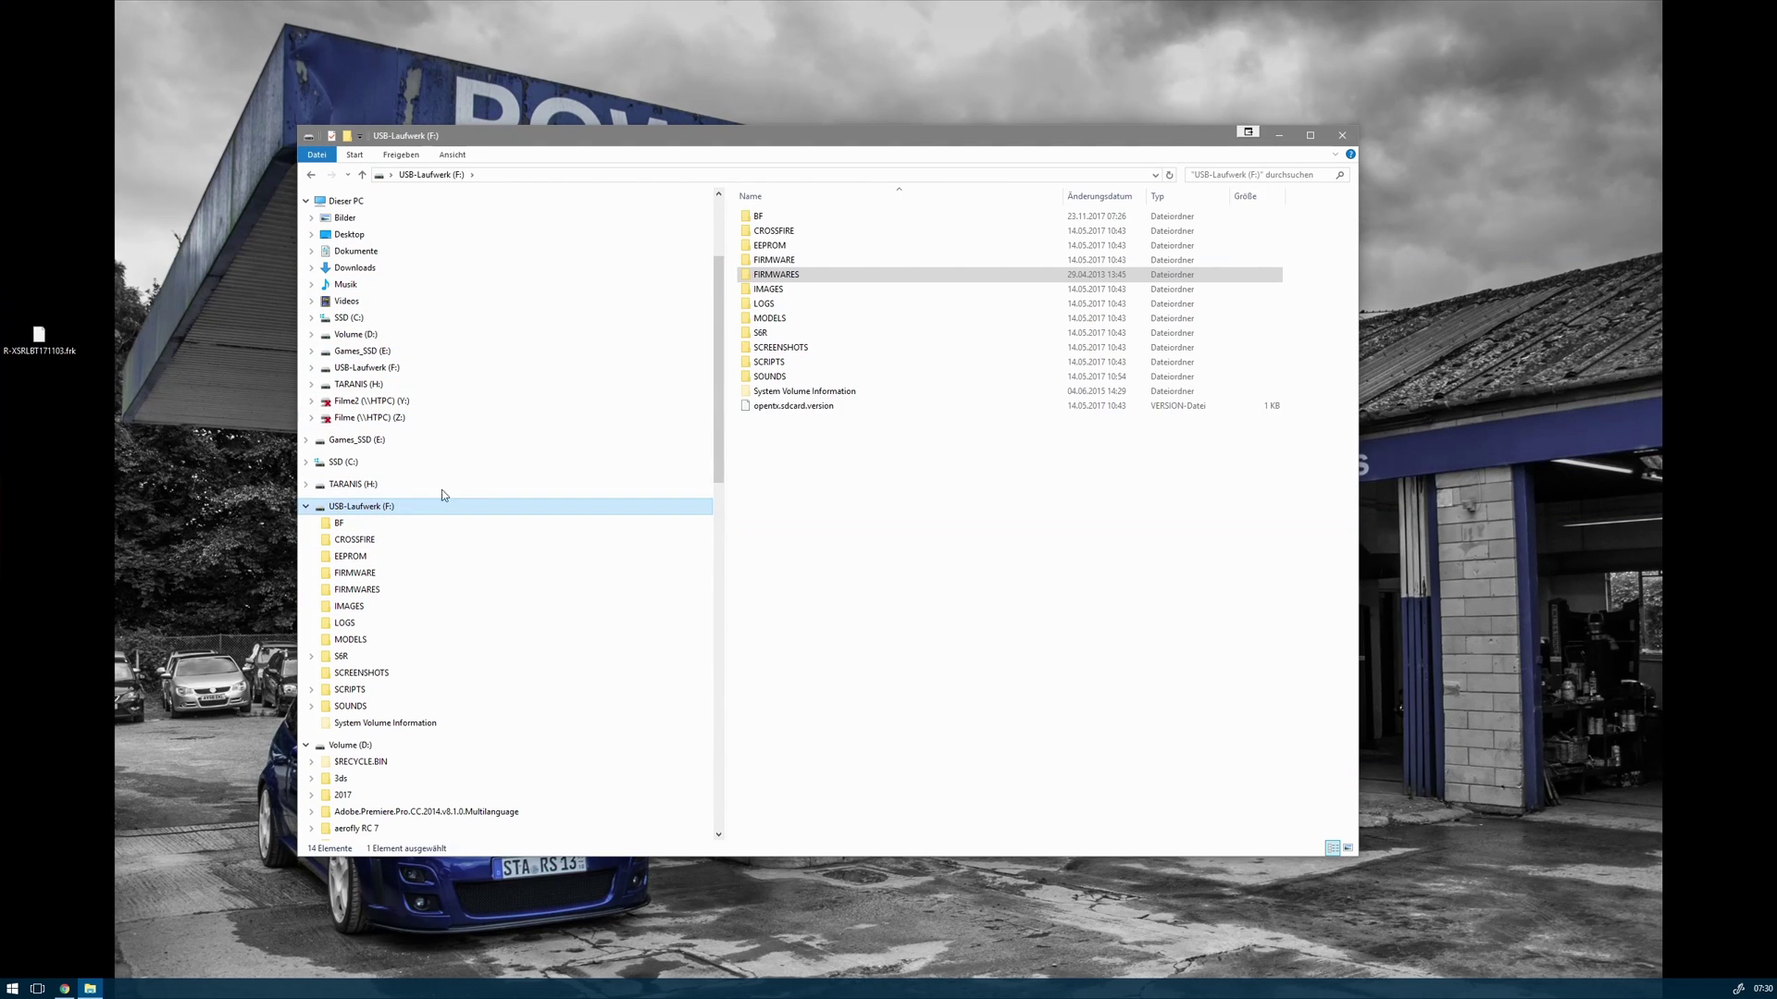
click(789, 279)
double_click(788, 278)
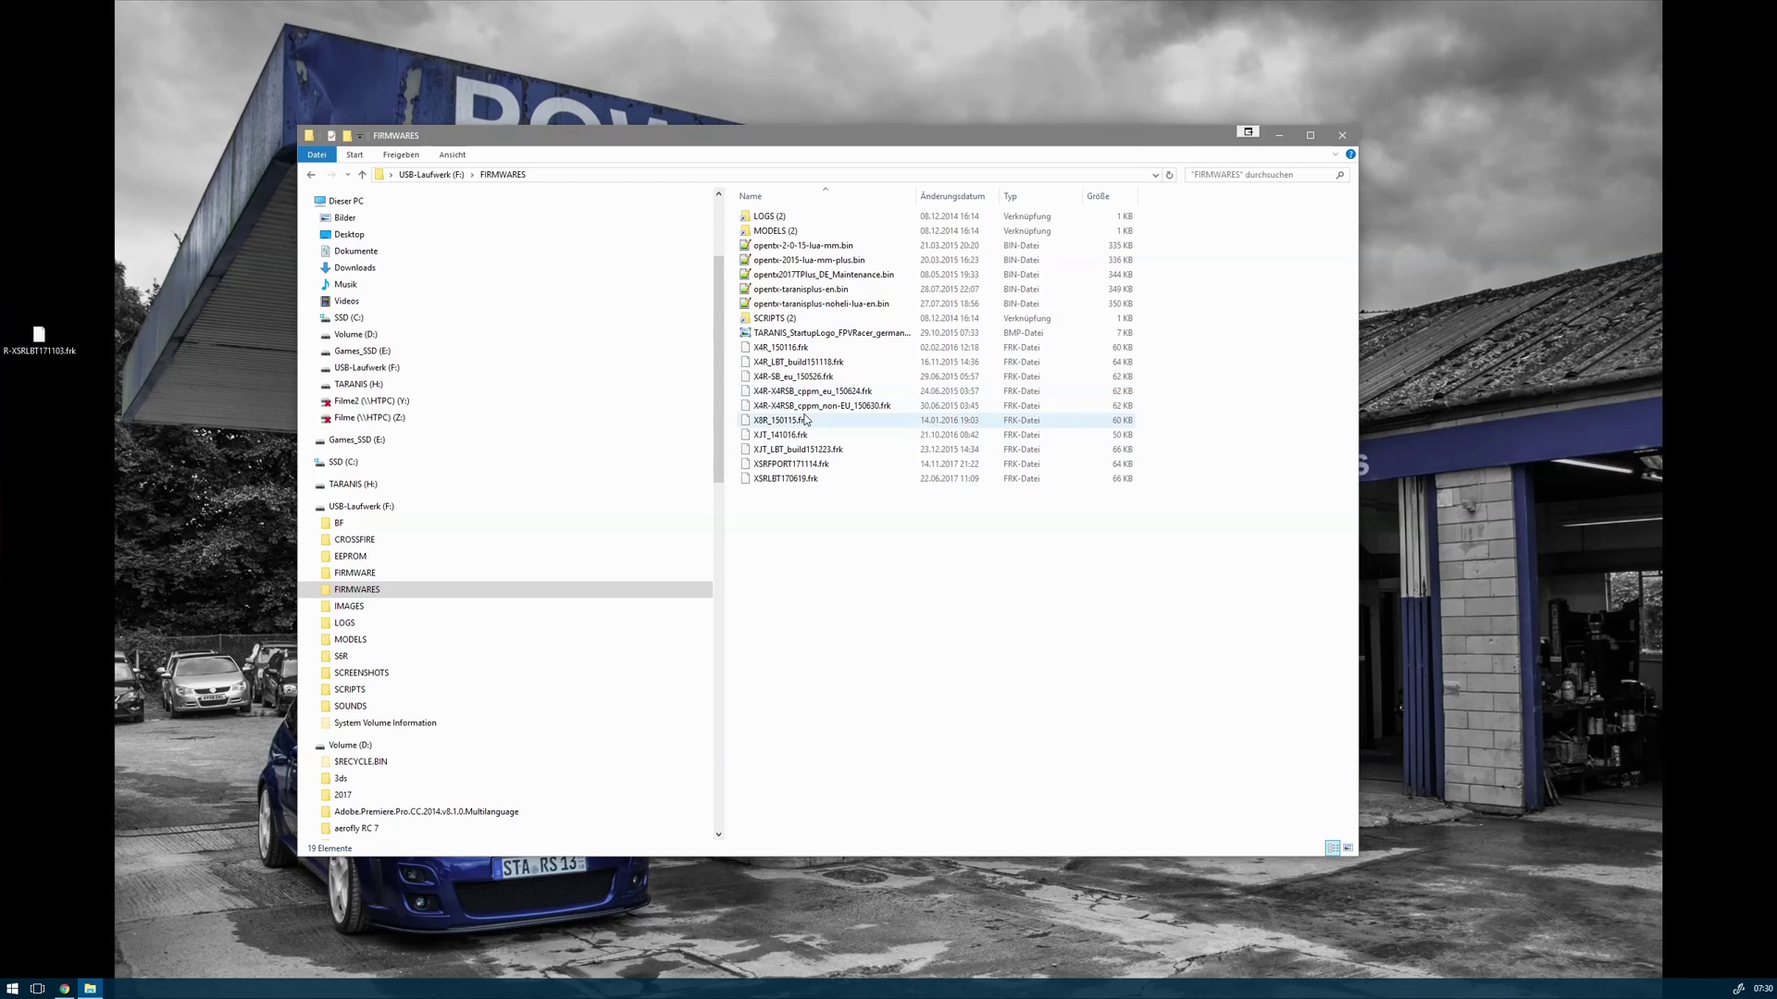
drag(60, 330, 841, 575)
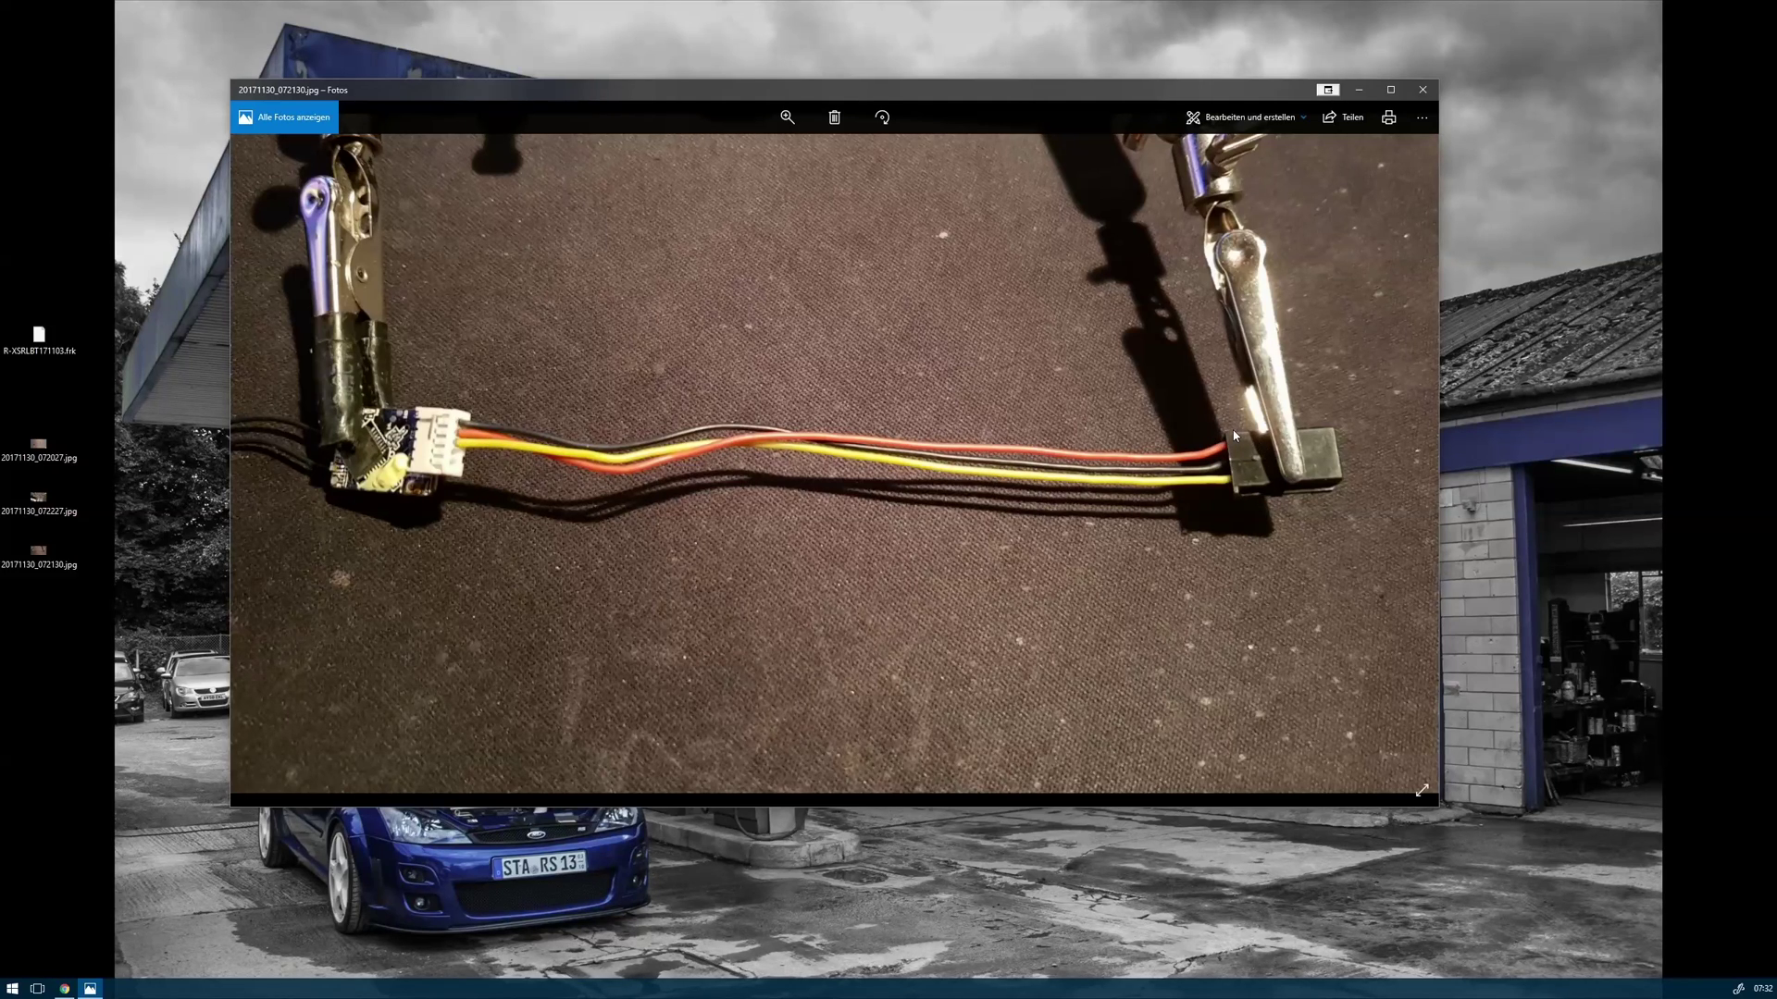
Close the Photos viewer showing the receiver wiring photo 20171130_072130.jpg
click(1422, 89)
double_click(40, 500)
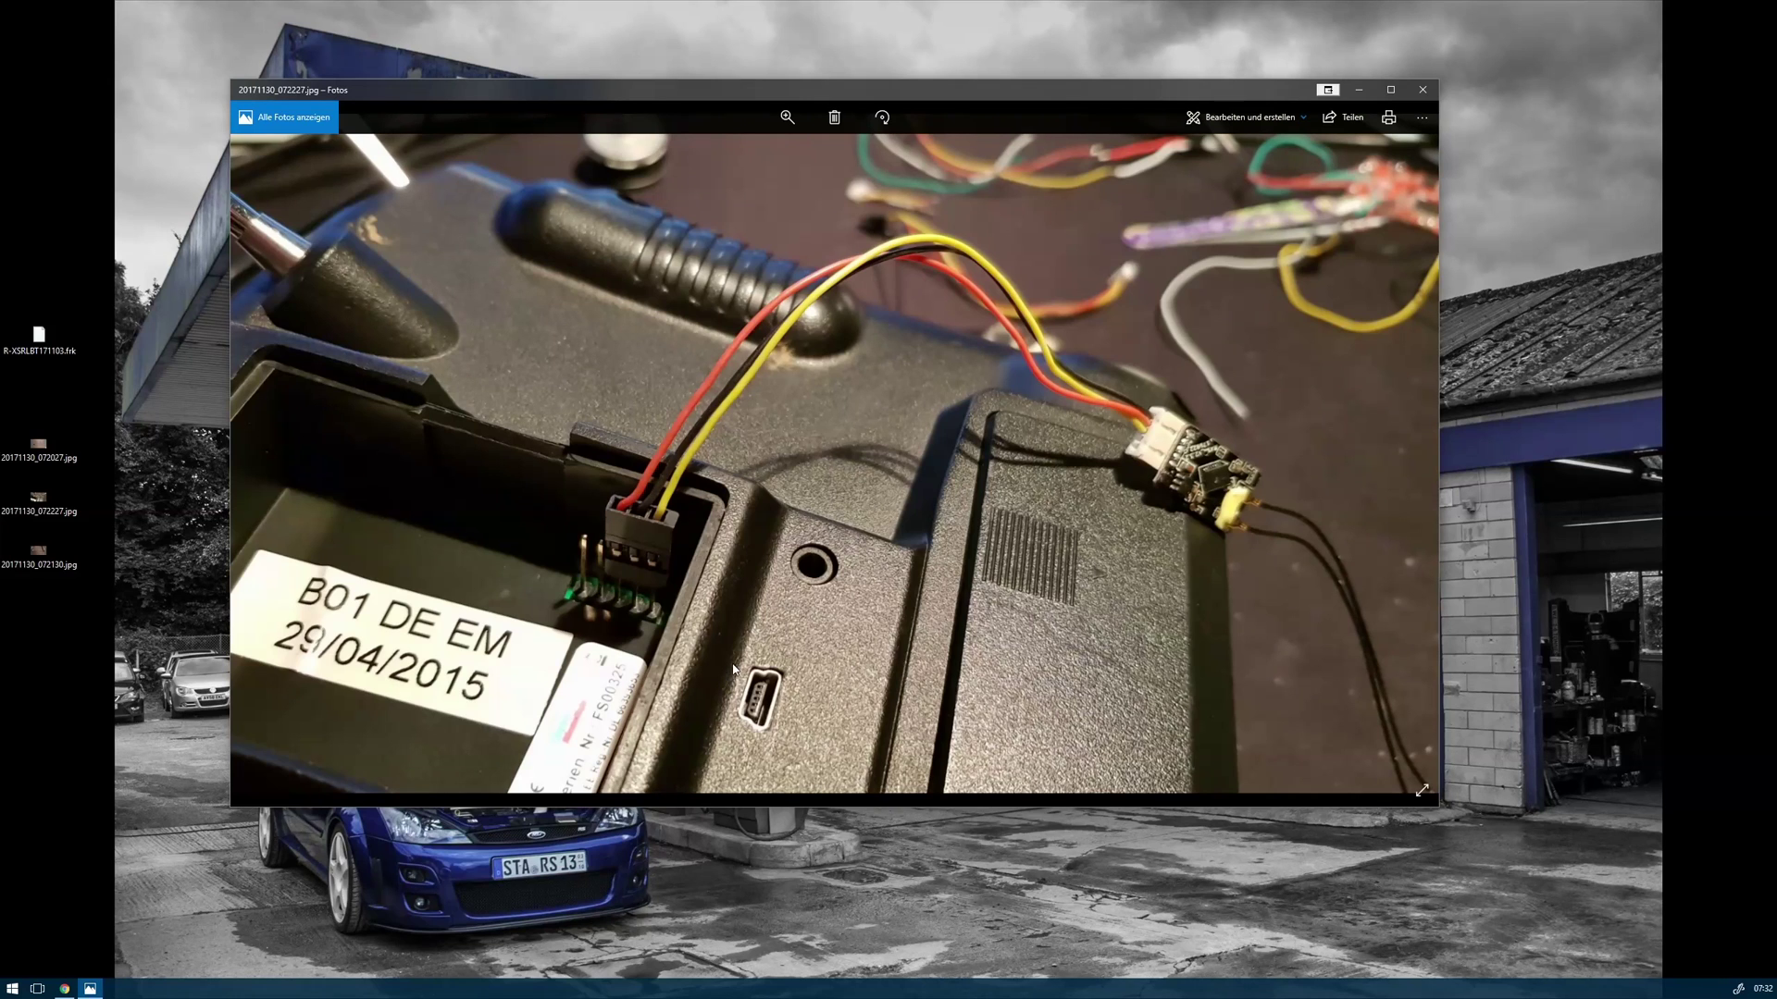
click(1423, 91)
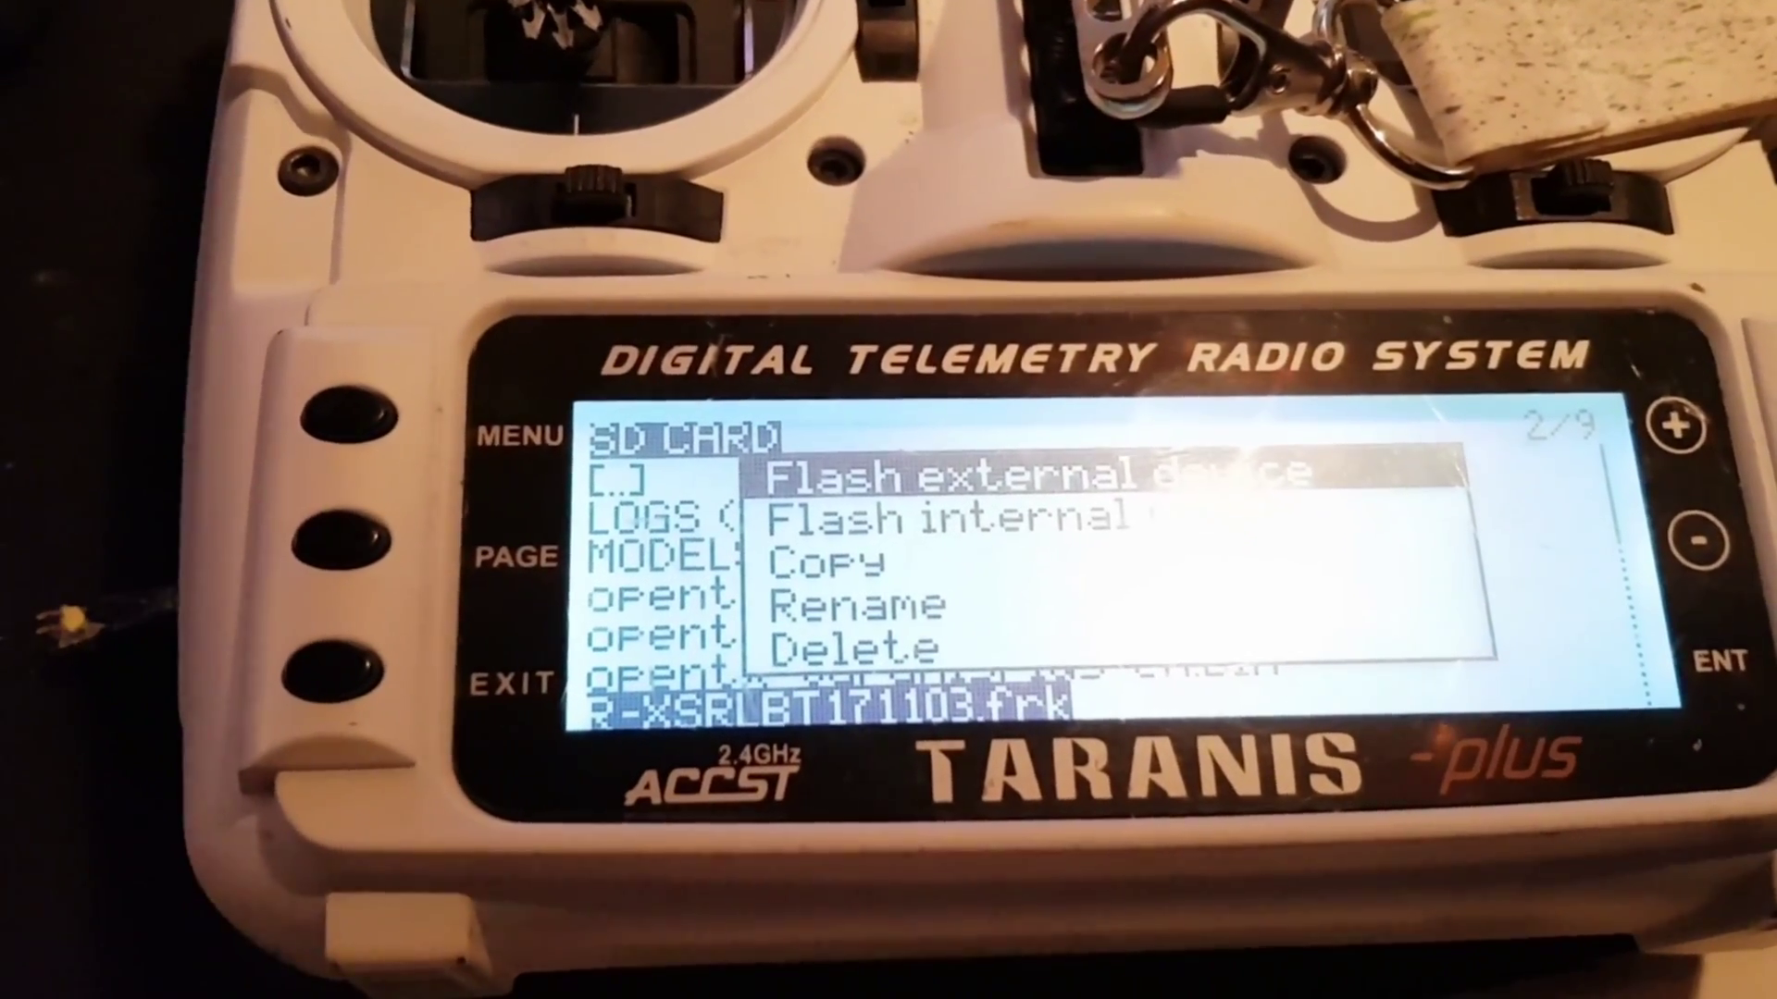
Start writing R-XSRLBT171103.frk to the receiver from Flash external device
key(Return)
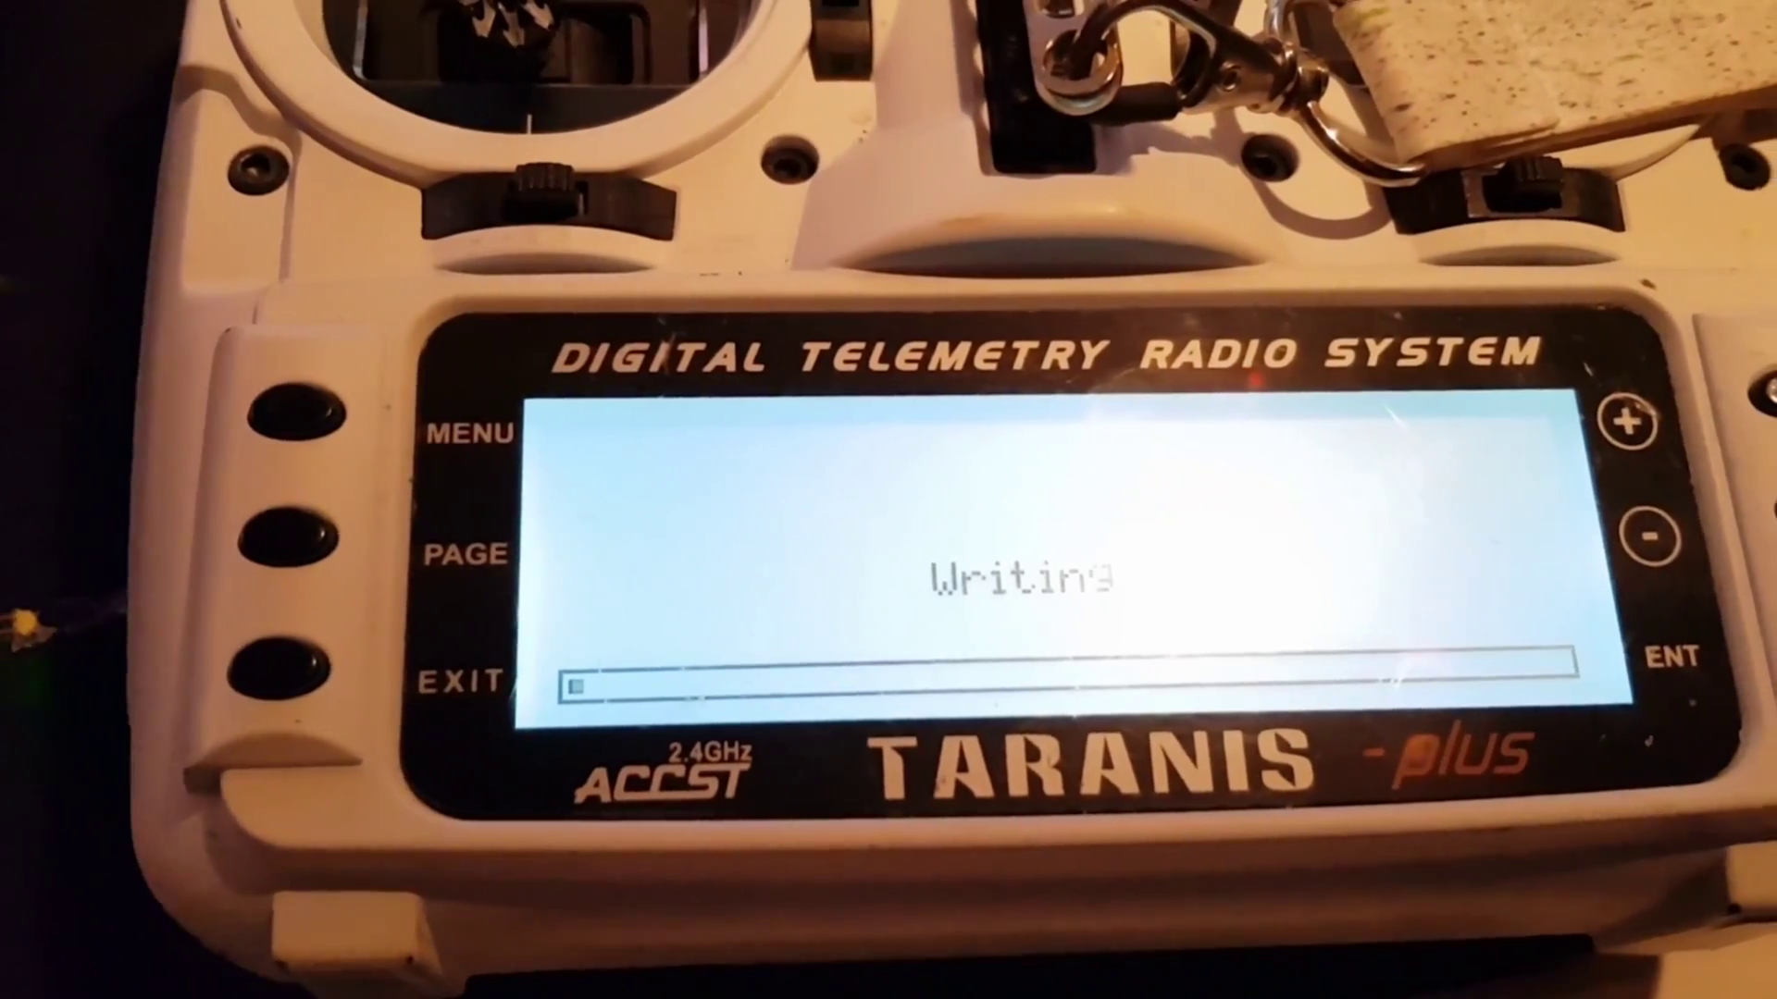